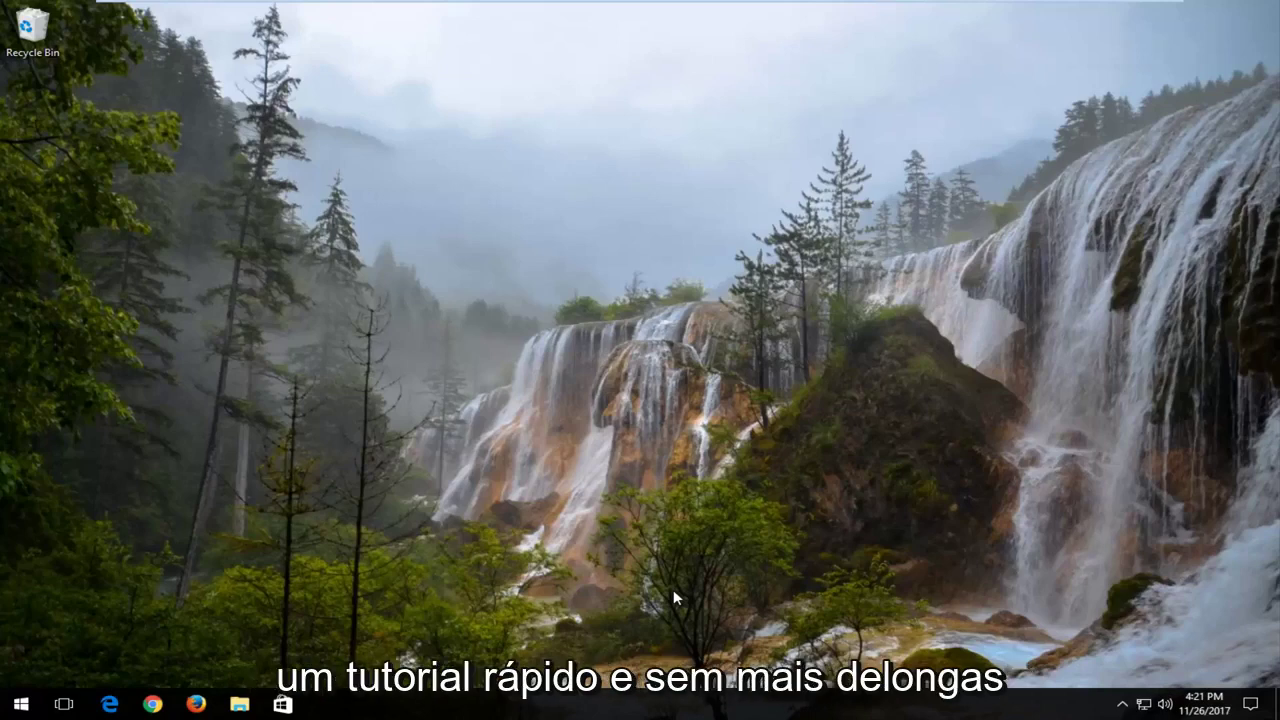
Launch Device Manager from Start search, expand Display adapters and select VMware SVGA 3D.
{"action": "left_click", "coordinate": [20, 704]}
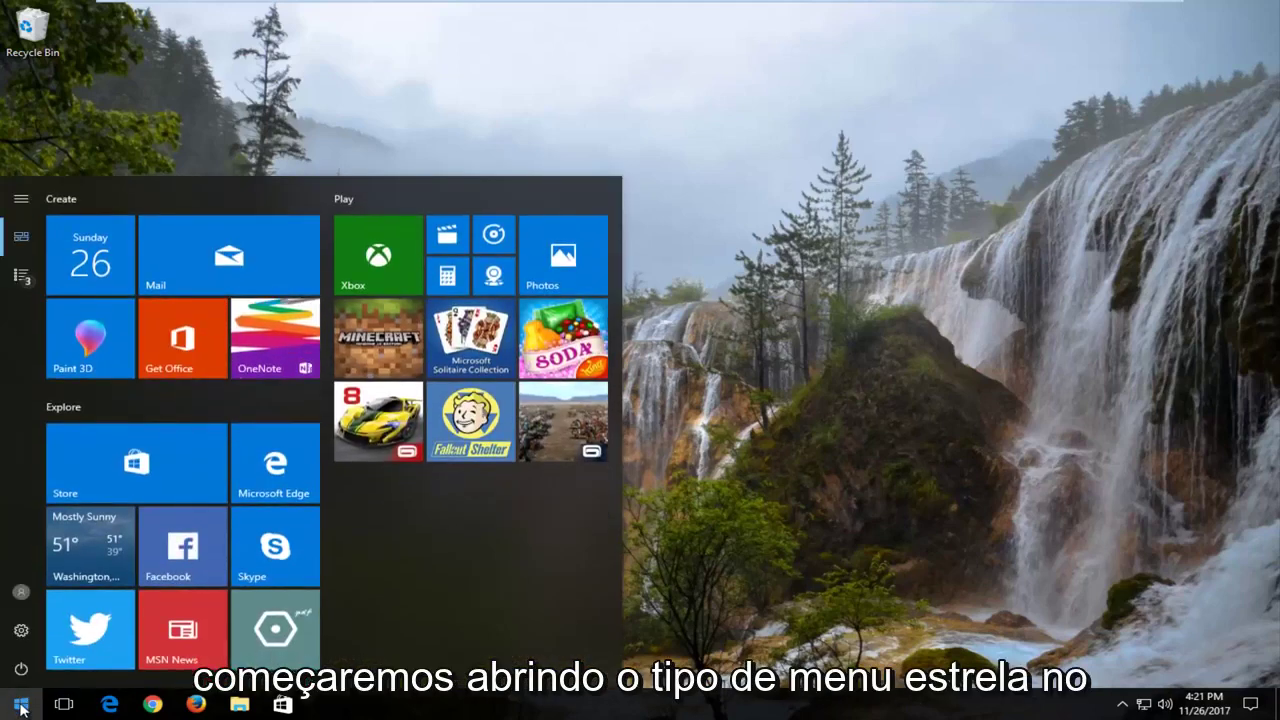
{"action": "type", "text": "device manager"}
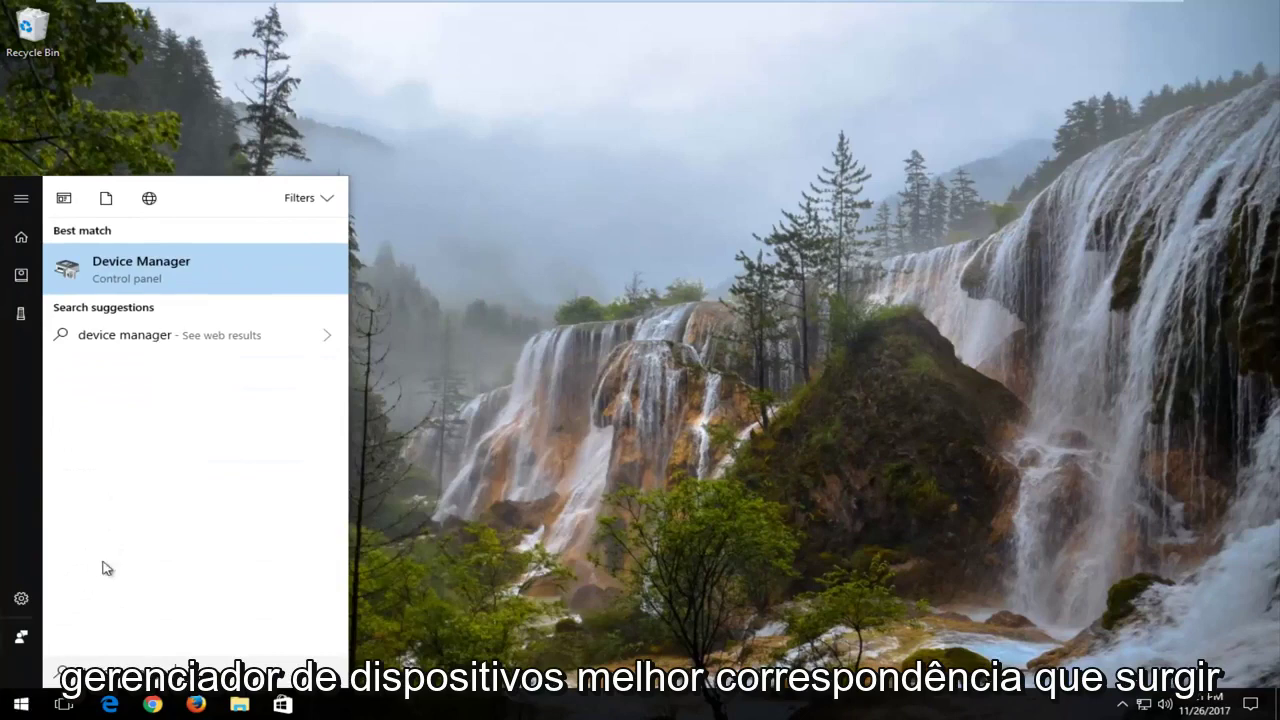
{"action": "left_click", "coordinate": [160, 272]}
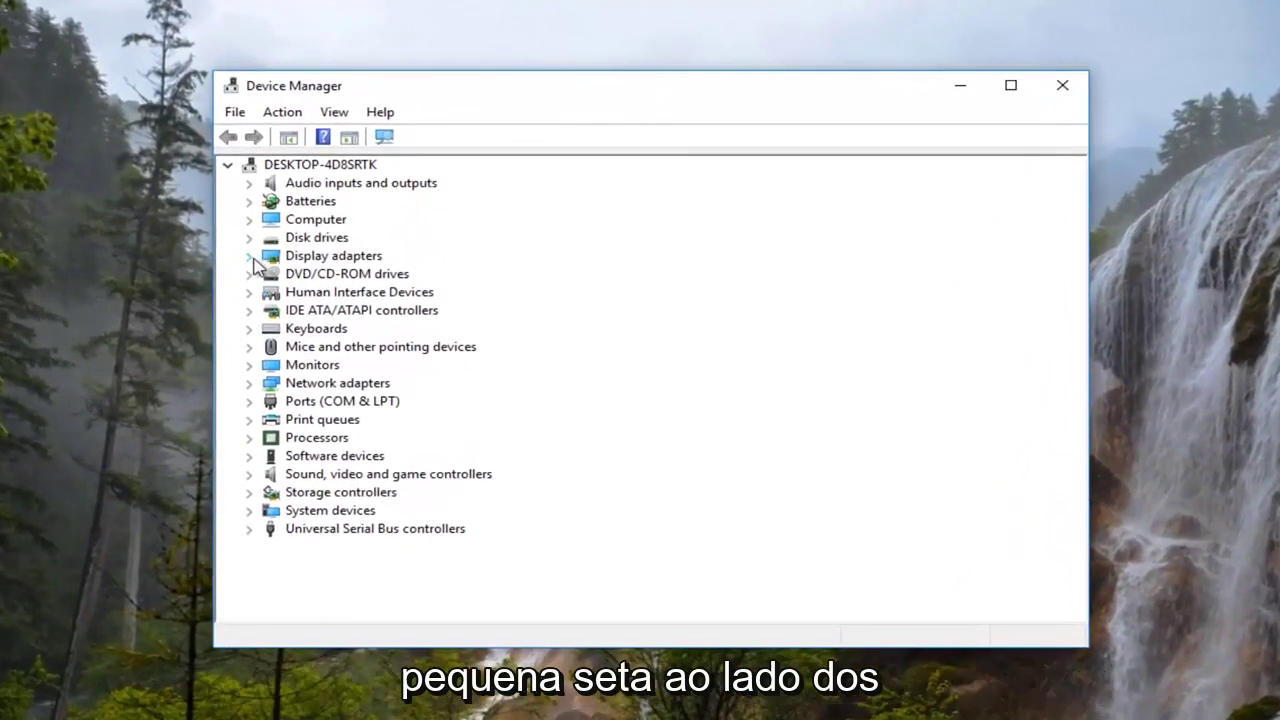
{"action": "left_click", "coordinate": [250, 257]}
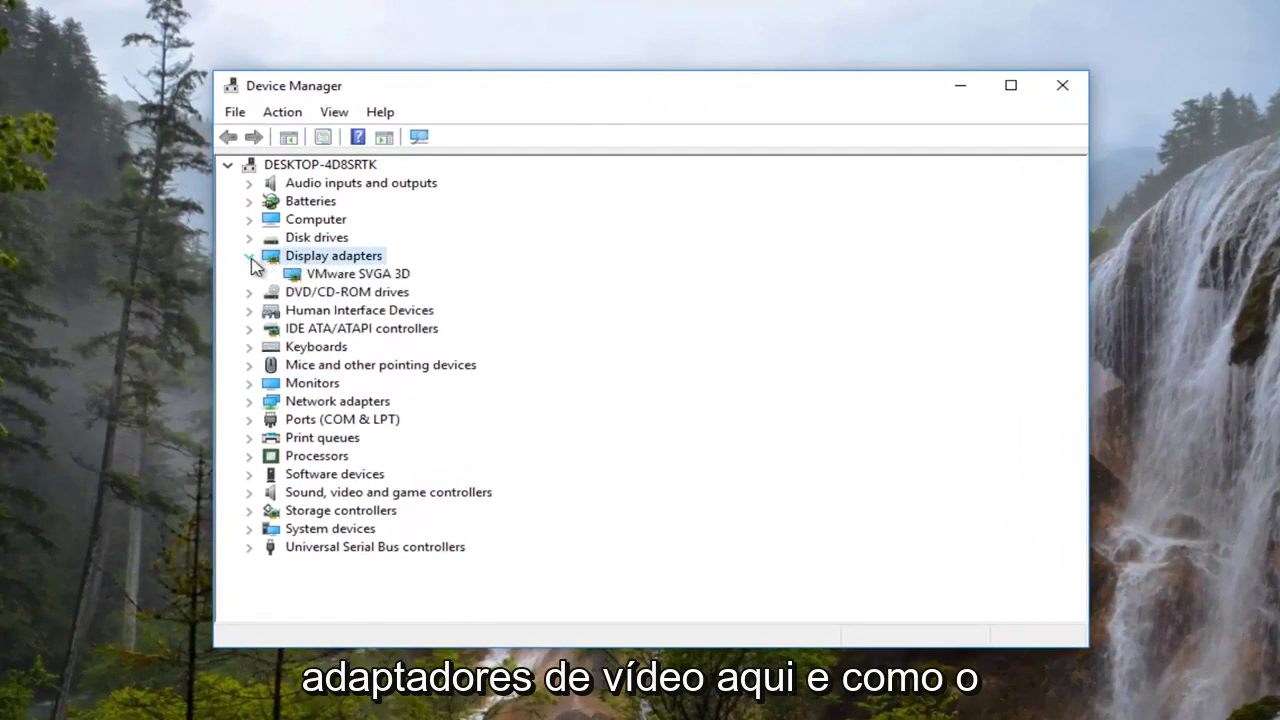
{"action": "left_click", "coordinate": [332, 281]}
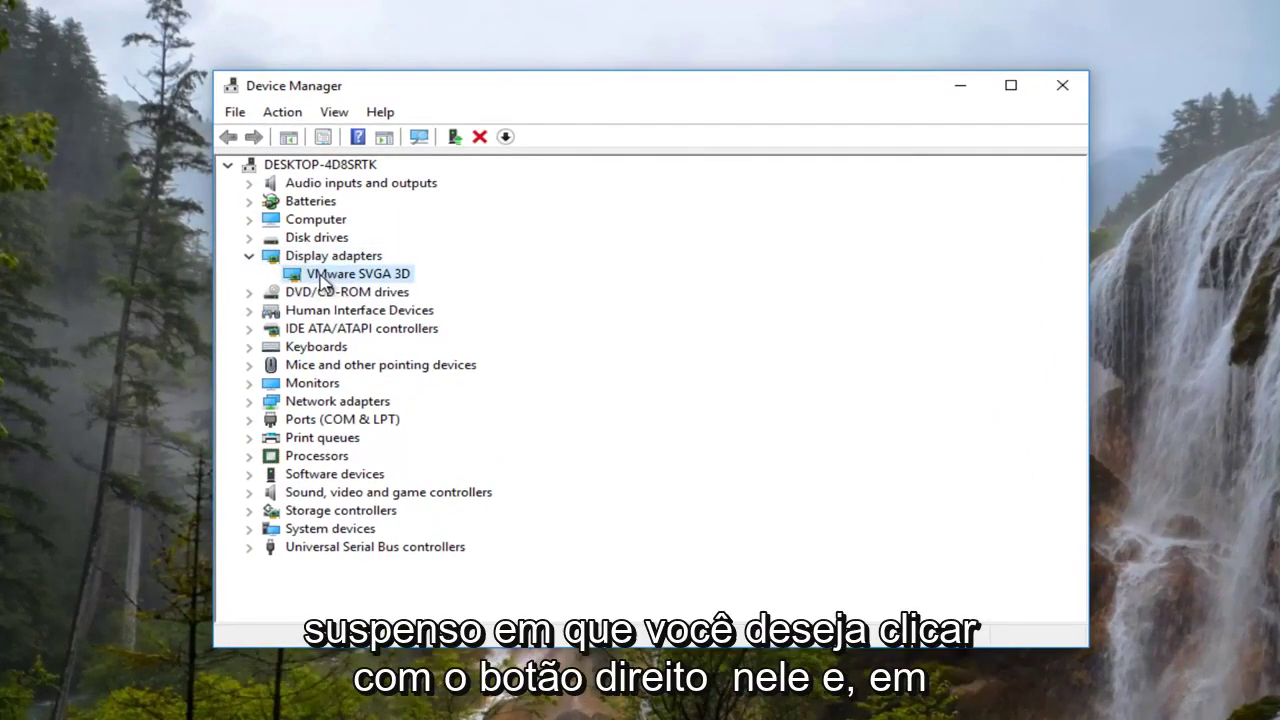
Run an automatic driver update search for VMware SVGA 3D from its Properties Driver tab.
{"action": "right_click", "coordinate": [322, 283]}
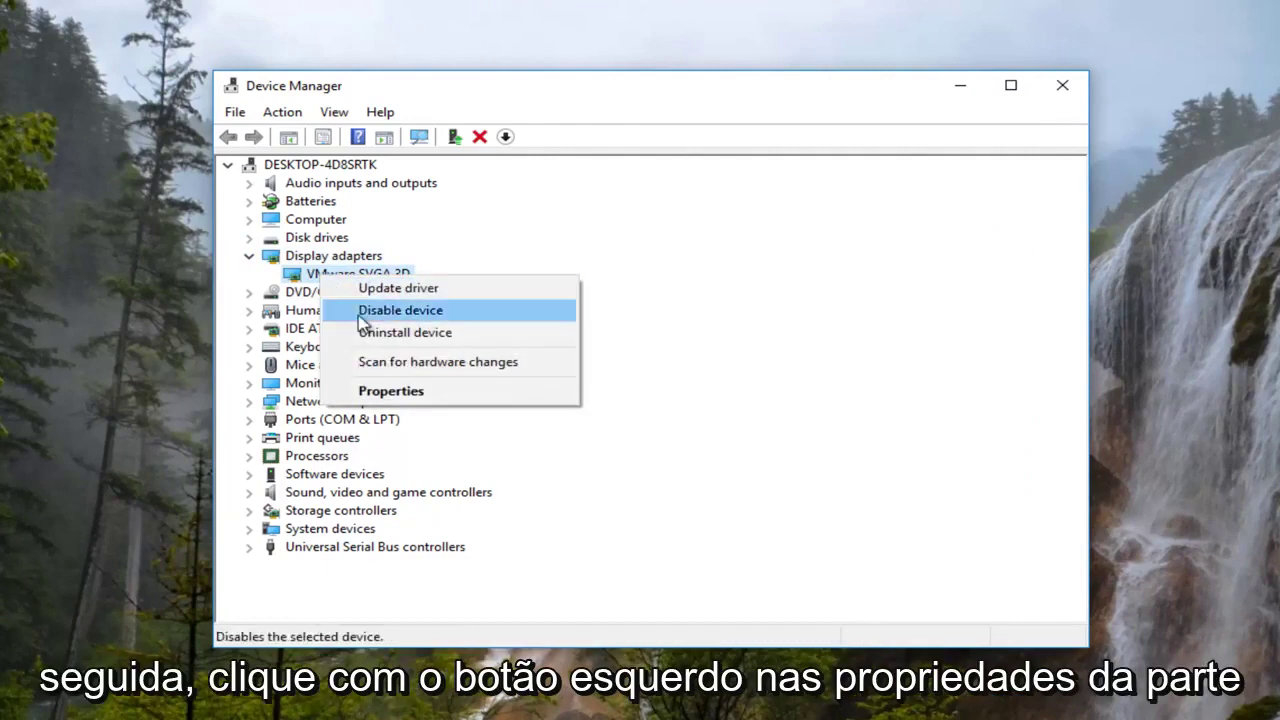
{"action": "left_click", "coordinate": [383, 395]}
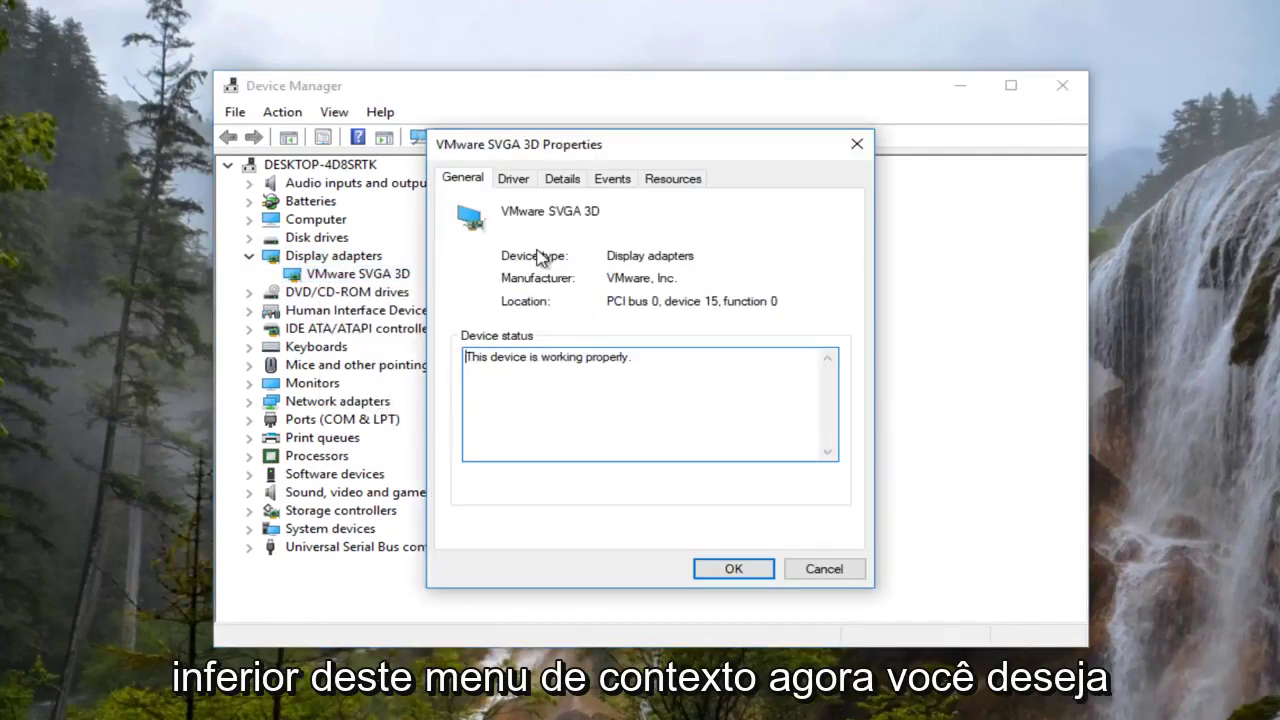
{"action": "left_click", "coordinate": [513, 179]}
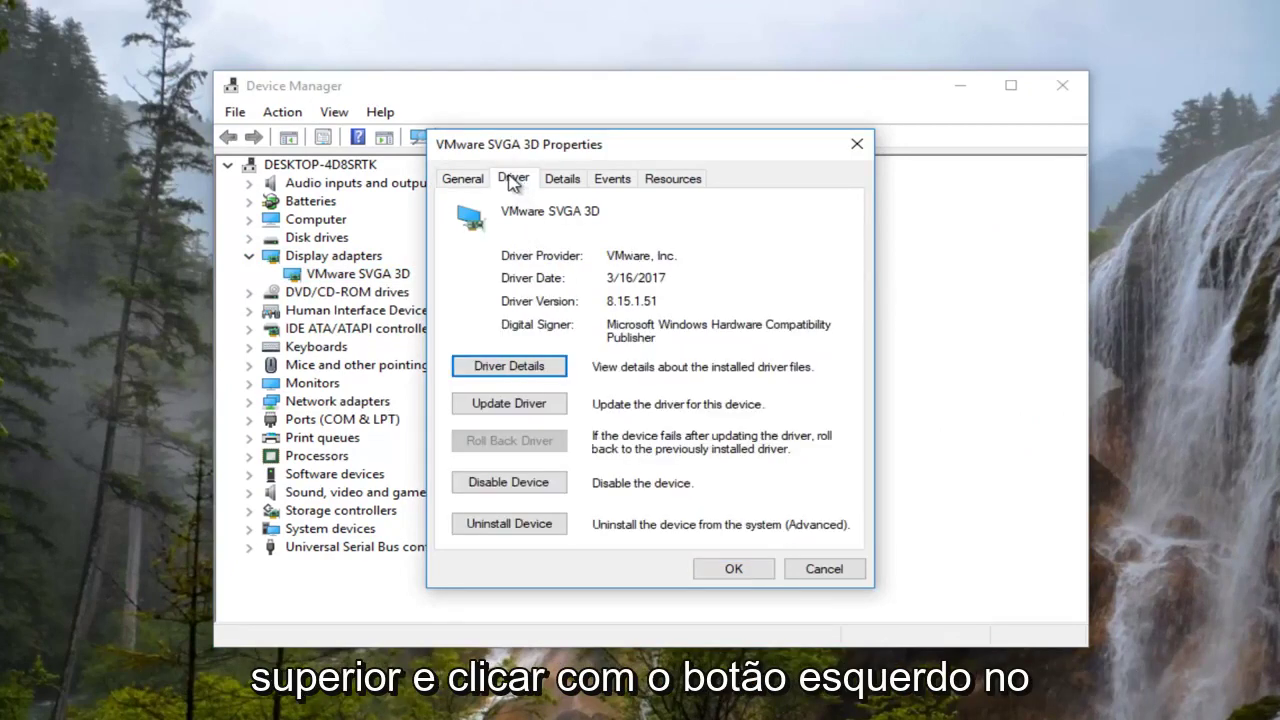
{"action": "left_click", "coordinate": [511, 405]}
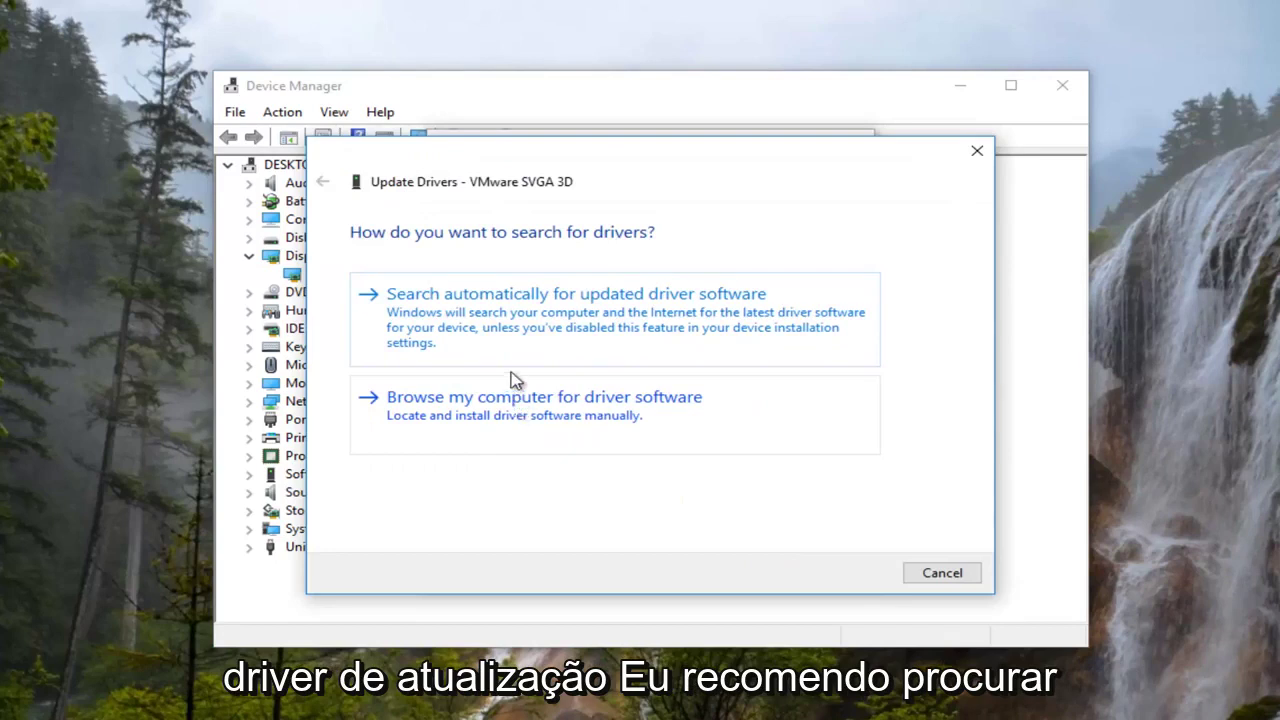
{"action": "left_click", "coordinate": [496, 321]}
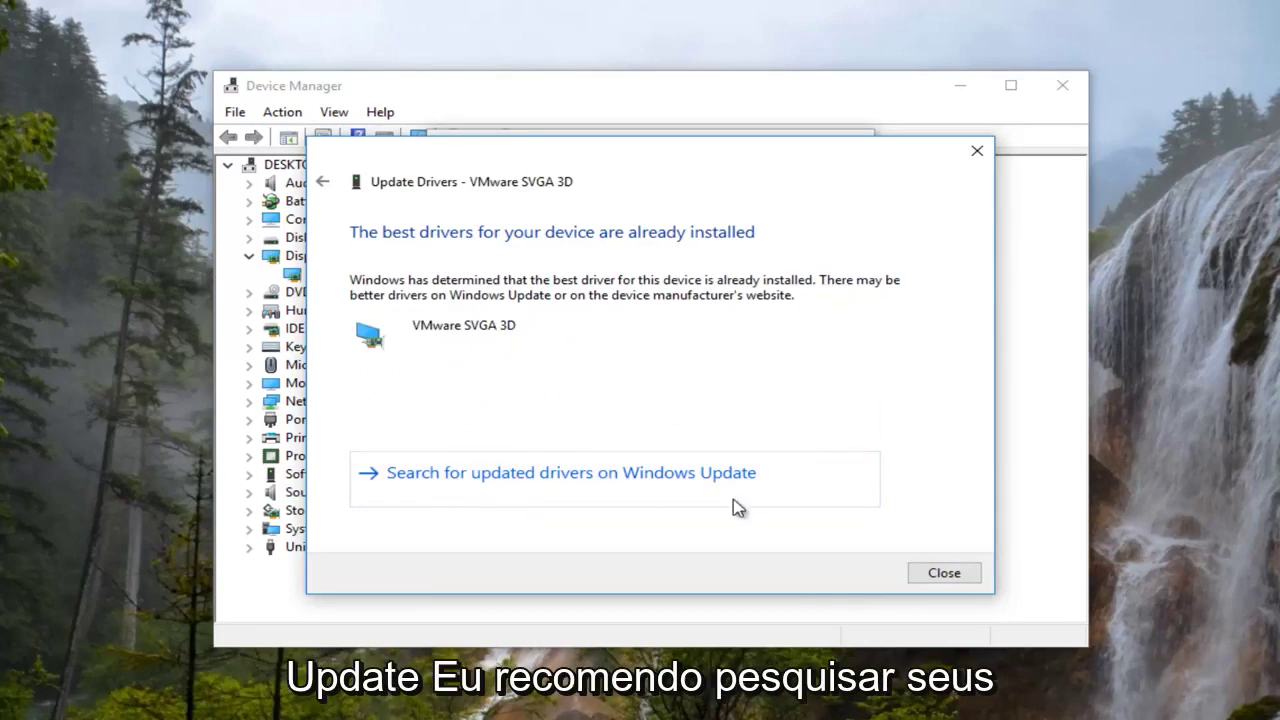
Close the driver update wizard reporting the best drivers are already installed.
{"action": "left_click", "coordinate": [944, 572]}
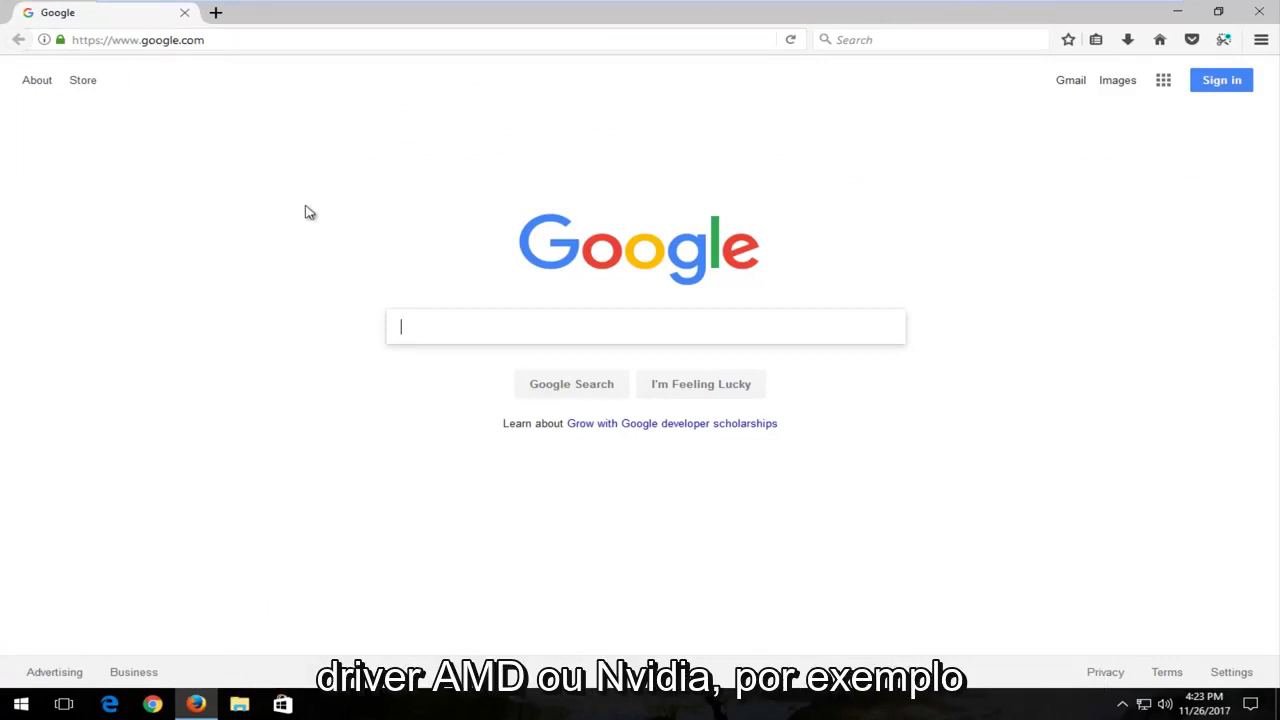
Search Google for 'amd driver download' and highlight the support.amd.com result address.
{"action": "type", "text": "amd driver download"}
{"action": "key", "text": "Return"}
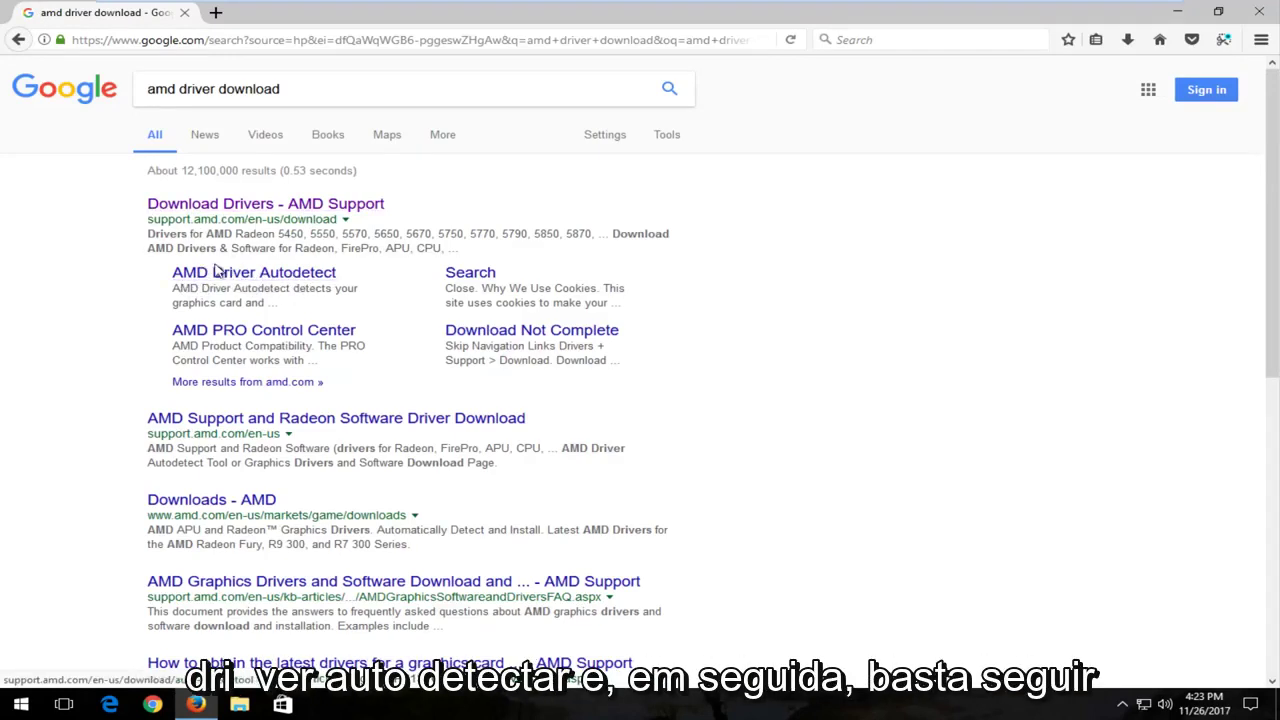
{"action": "triple_click", "coordinate": [218, 89]}
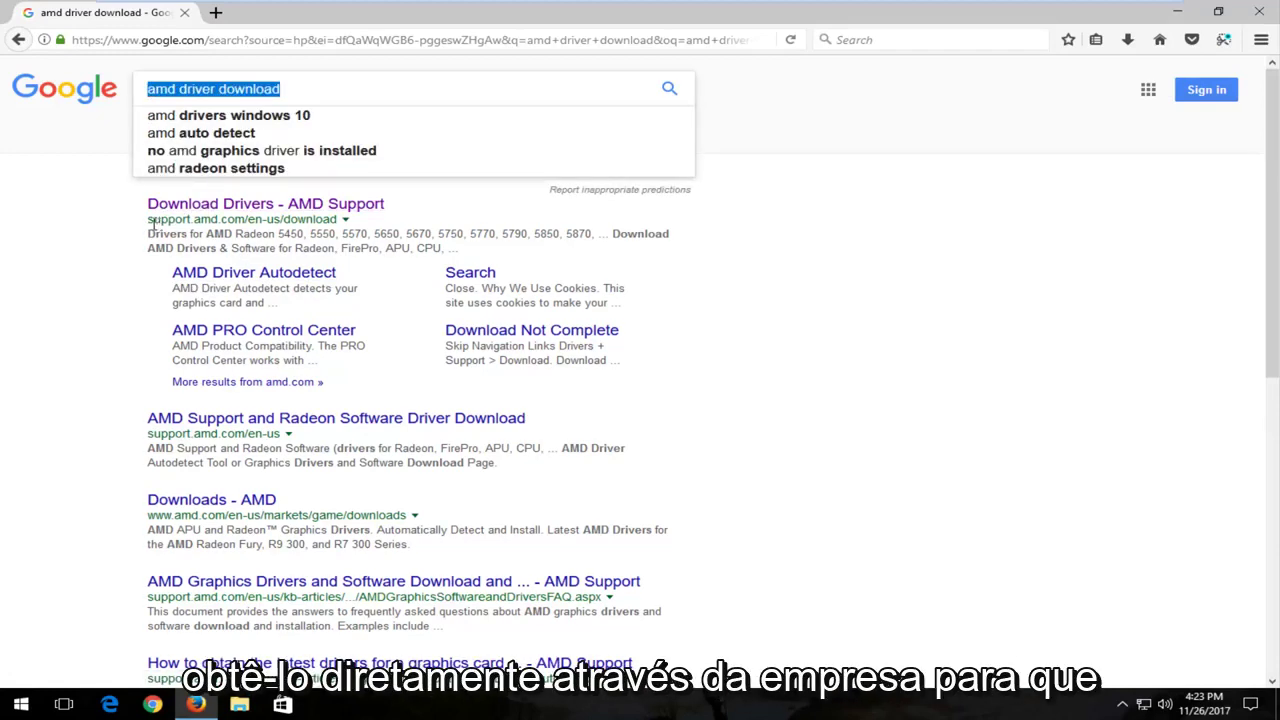
{"action": "left_click", "coordinate": [155, 224]}
{"action": "left_click_drag", "start_coordinate": [220, 219], "coordinate": [229, 219]}
{"action": "left_click", "coordinate": [230, 222]}
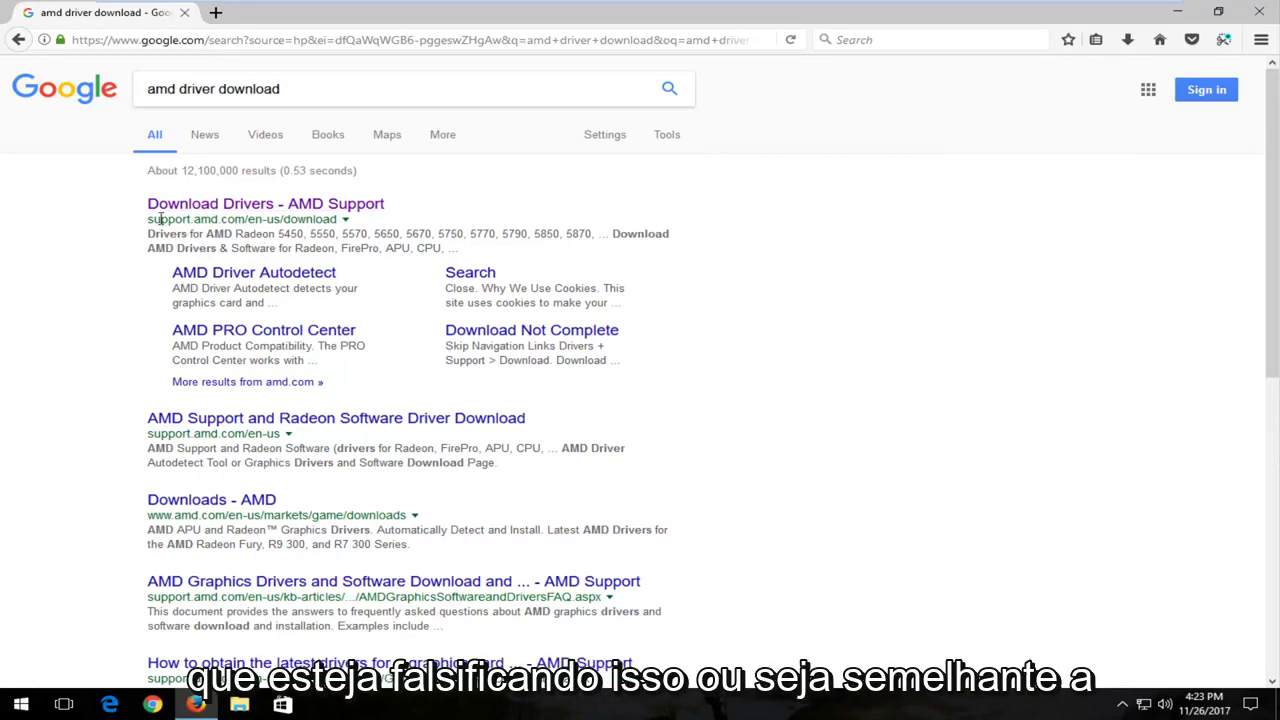
Replace the query with 'nvidia driver download' and scroll to NVIDIA's official download result.
{"action": "triple_click", "coordinate": [286, 88]}
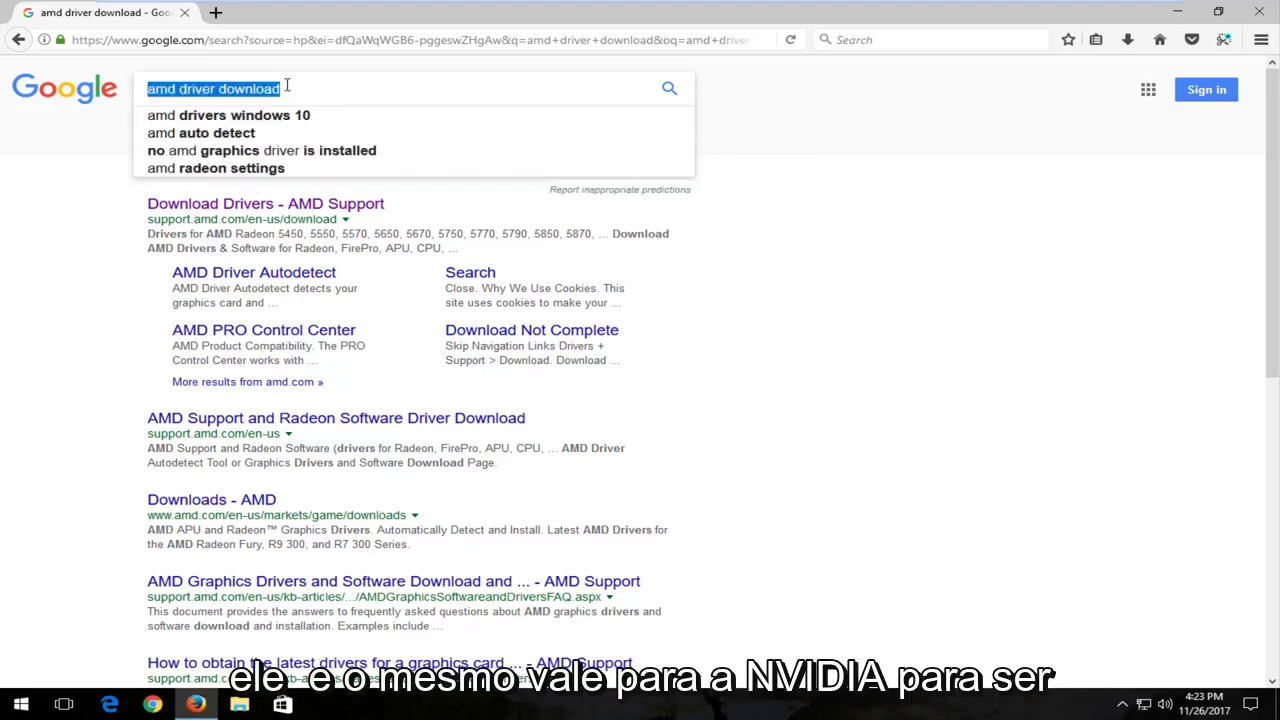
{"action": "type", "text": "nvidia"}
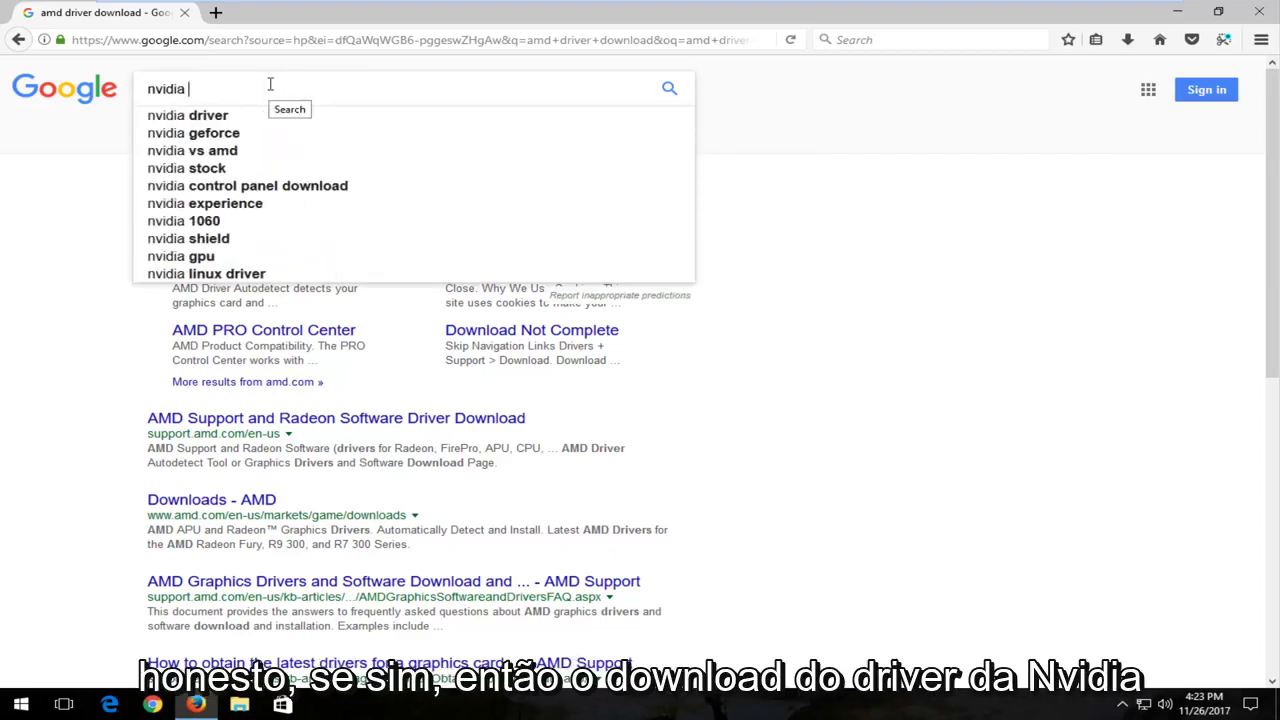
{"action": "type", "text": " driver download"}
{"action": "key", "text": "Return"}
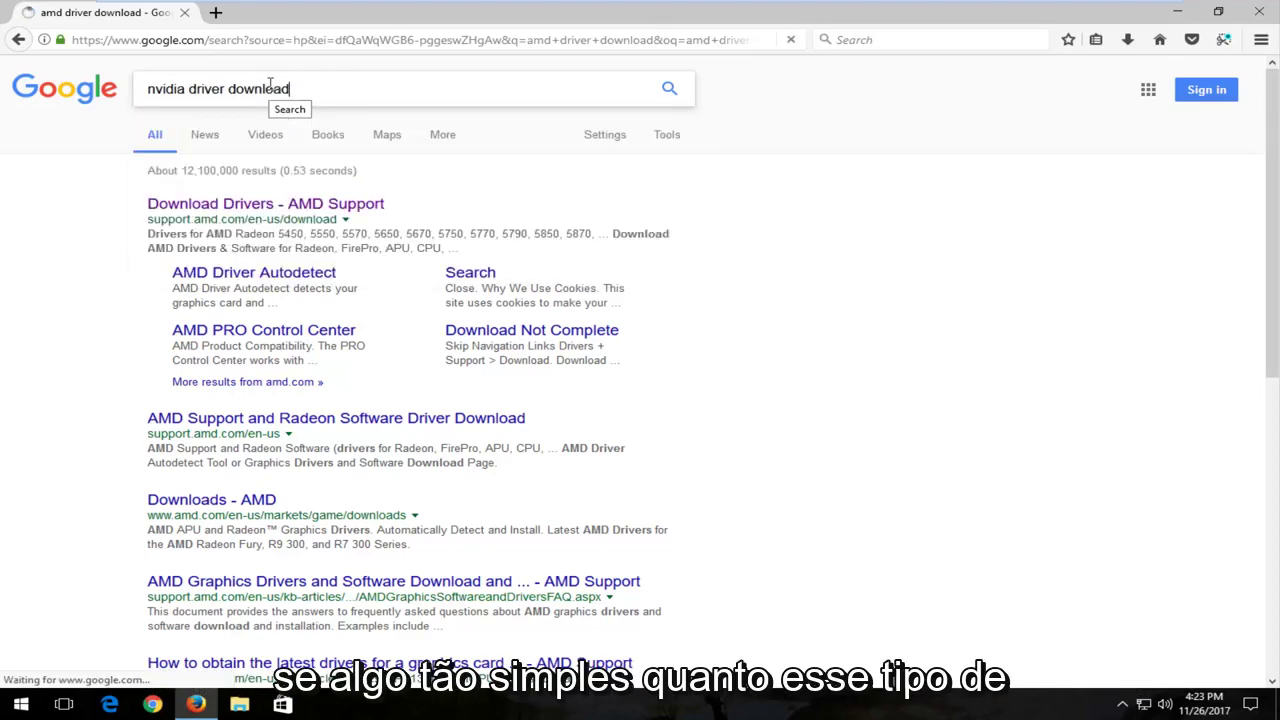
{"action": "scroll", "coordinate": [228, 361], "scroll_direction": "down", "scroll_amount": 2}
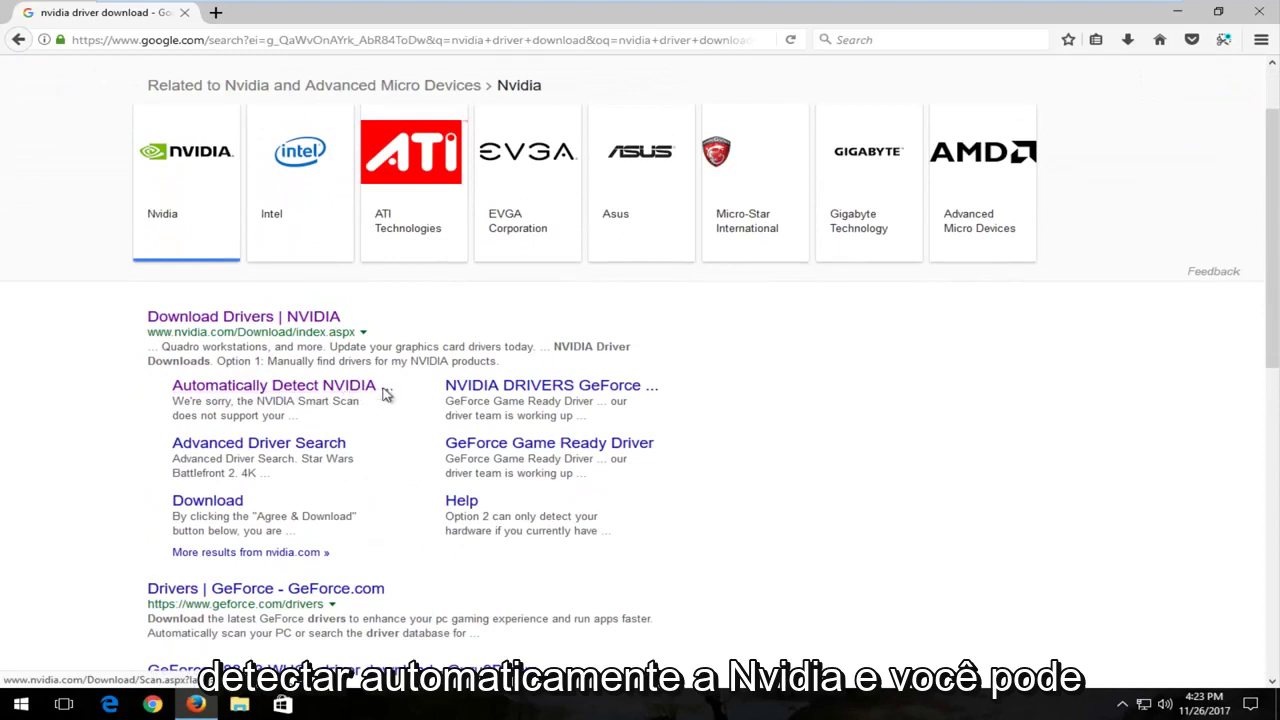
Open the 'Automatically Detect NVIDIA' sitelink so Smart Scan starts checking the GPU.
{"action": "left_click", "coordinate": [226, 390]}
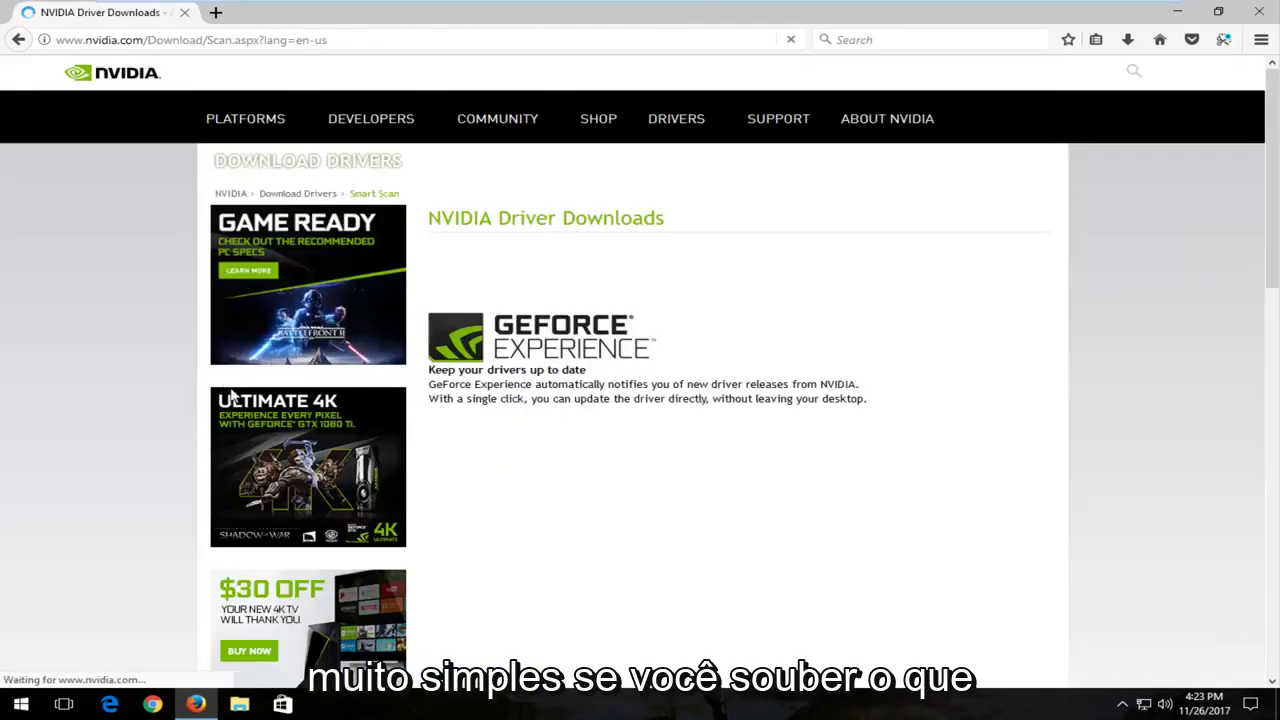
{"action": "scroll", "coordinate": [577, 420], "scroll_direction": "down", "scroll_amount": 3}
{"action": "scroll", "coordinate": [577, 420], "scroll_direction": "up", "scroll_amount": 3}
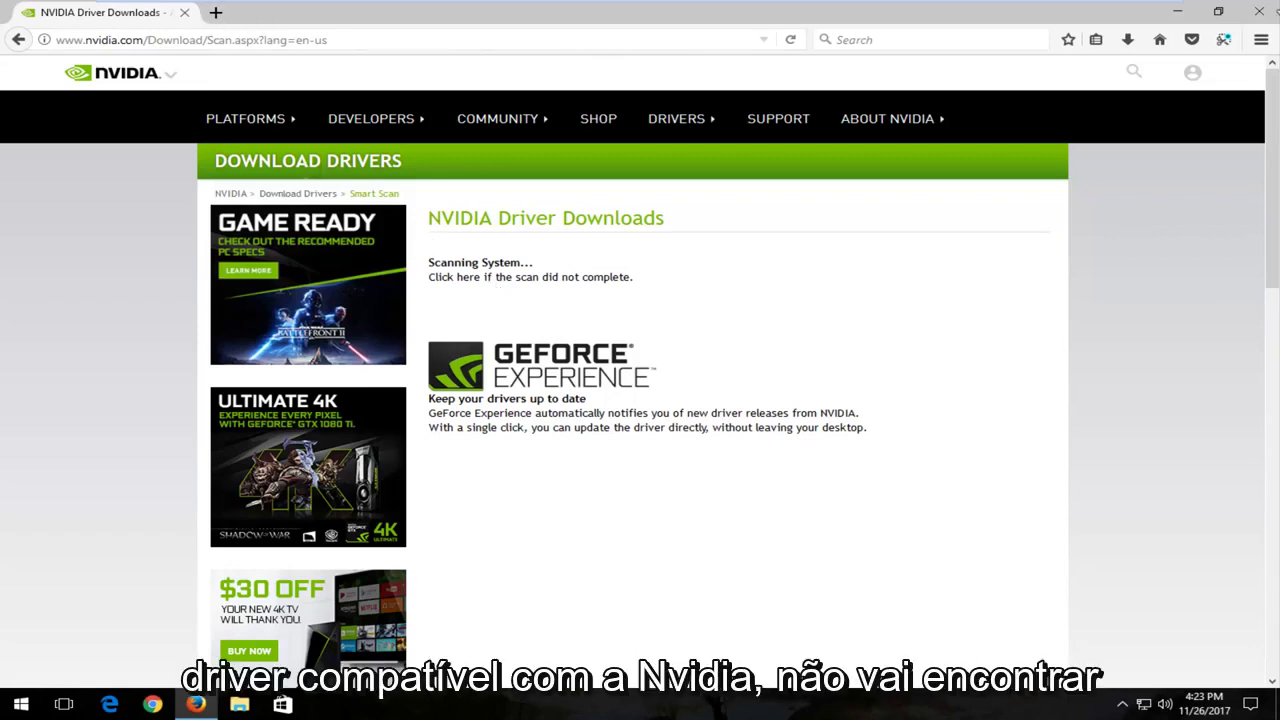
Close the Firefox window showing NVIDIA's scanning page.
{"action": "left_click", "coordinate": [1262, 12]}
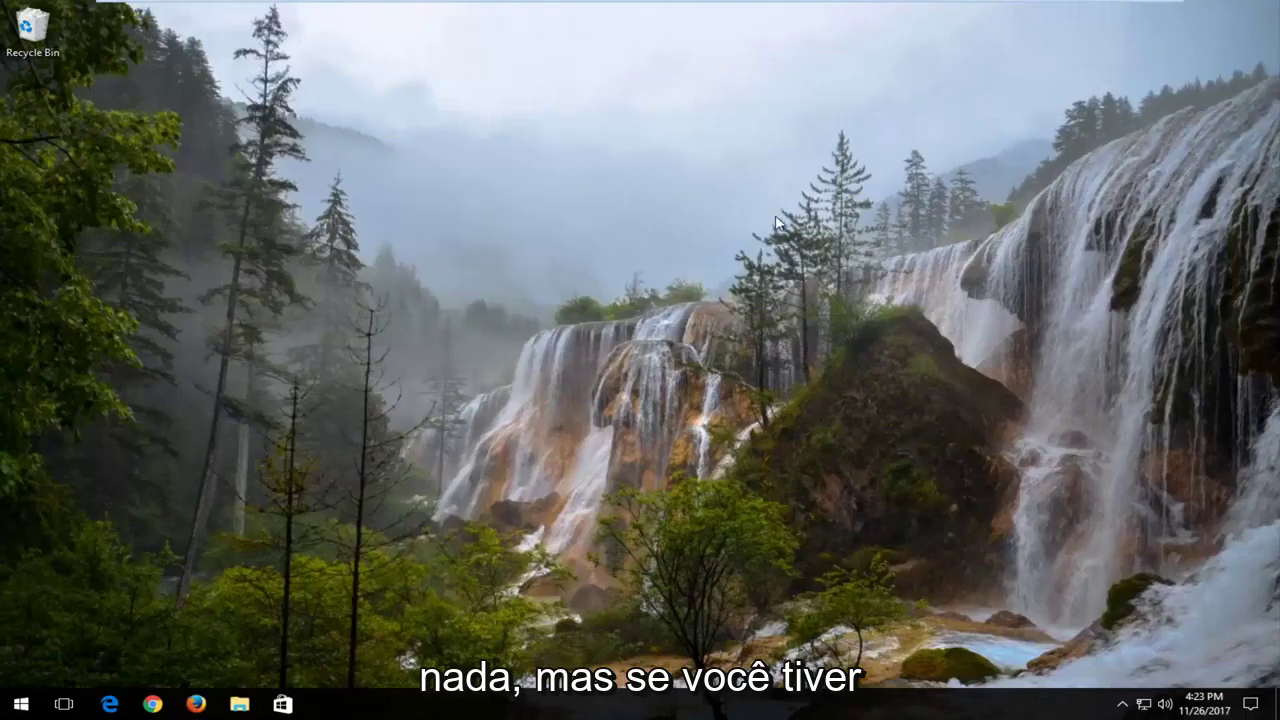